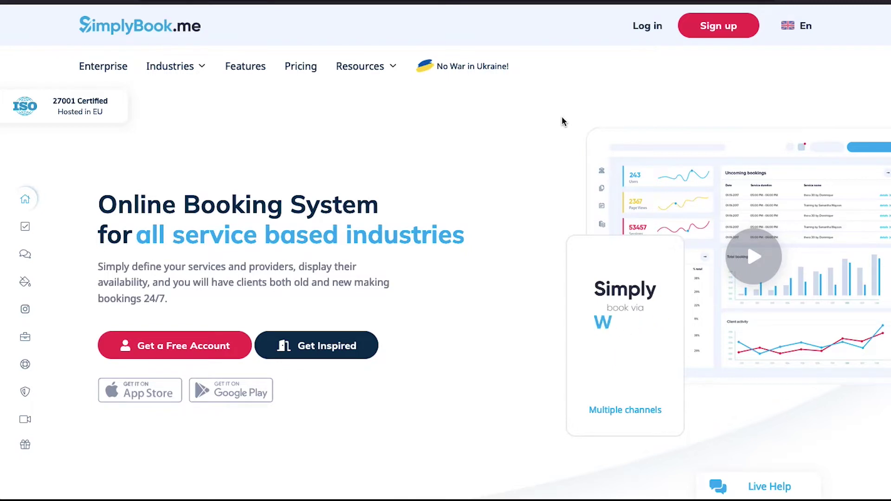
Show the Pricing page plans billed Annually, then open the company sign-up form.
scroll(561, 117, down, 10)
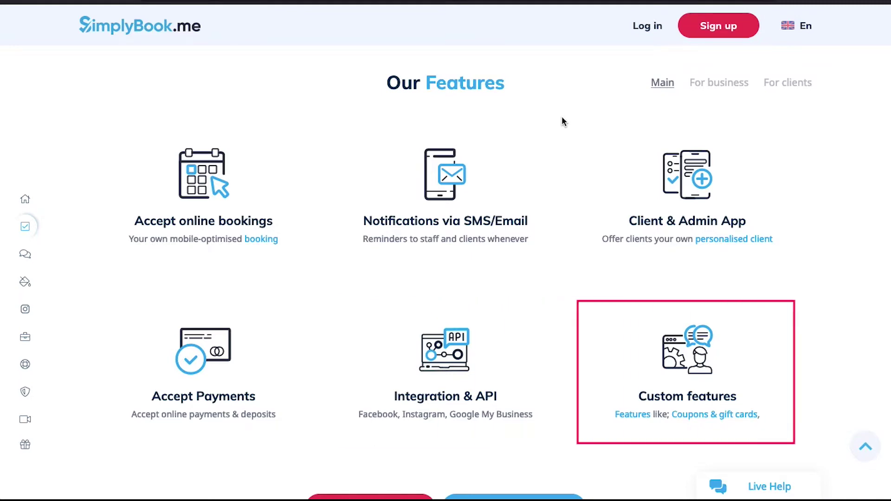
scroll(562, 117, up, 9)
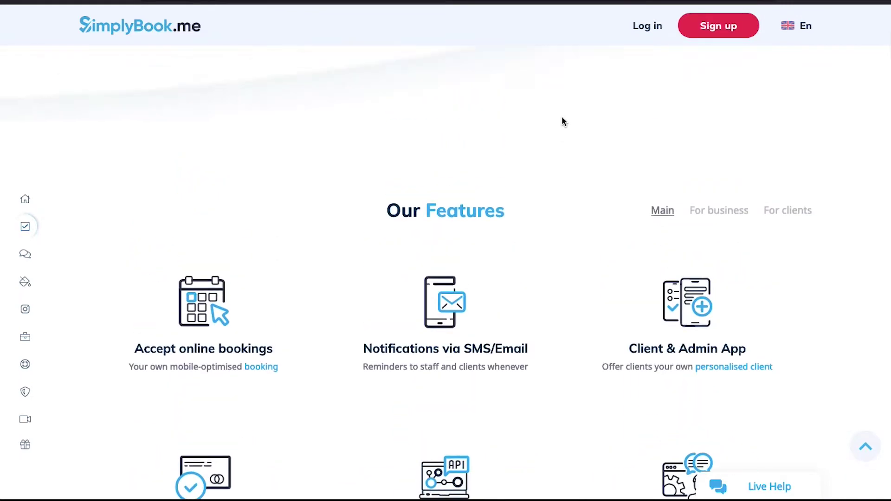
scroll(563, 121, up, 3)
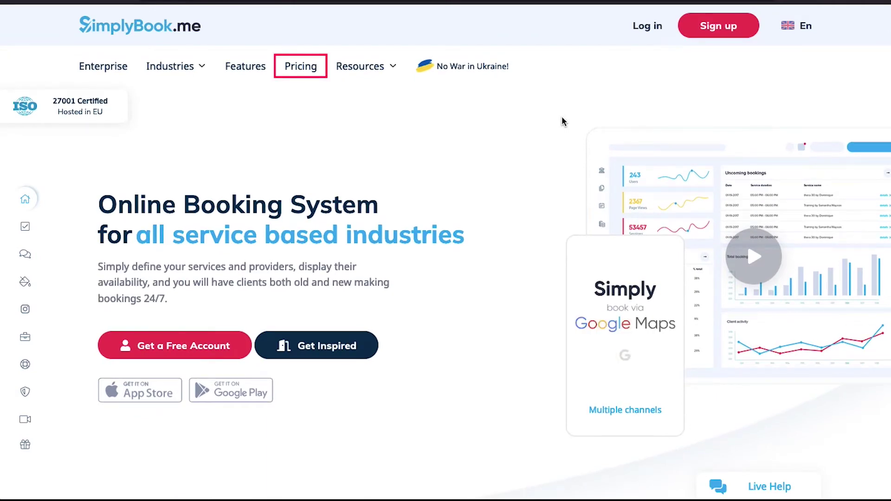
click(303, 67)
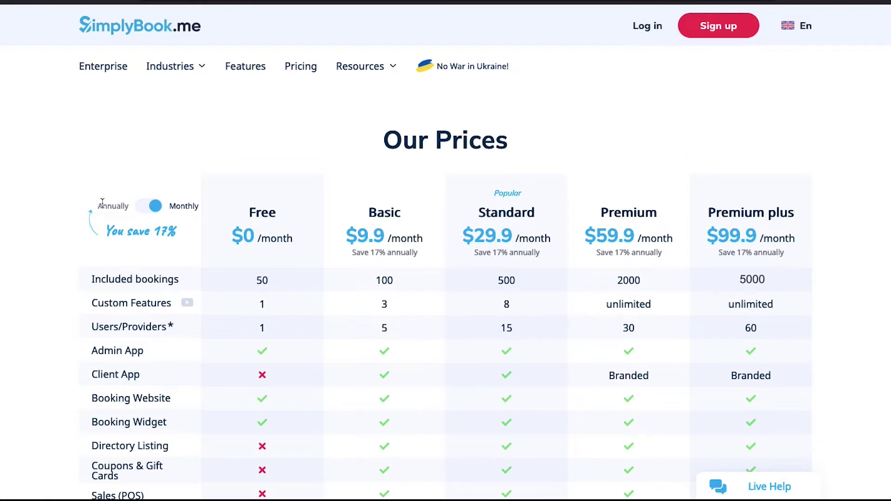
click(124, 203)
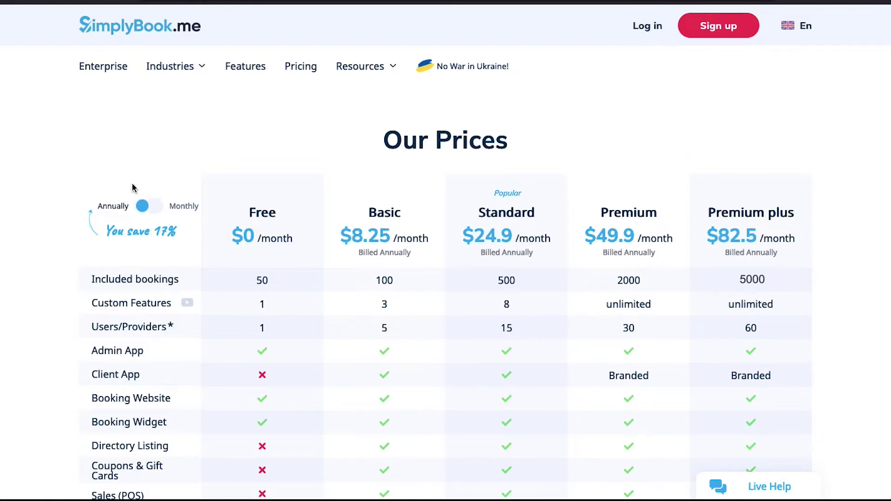
click(691, 29)
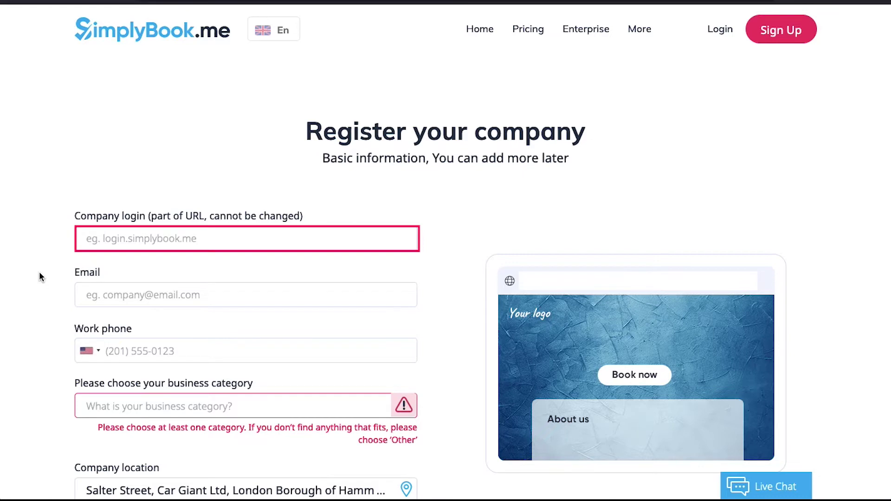
Enter company login 'bookingdemonstration', then paste in the contact e-mail and work phone number.
click(128, 238)
text(b)
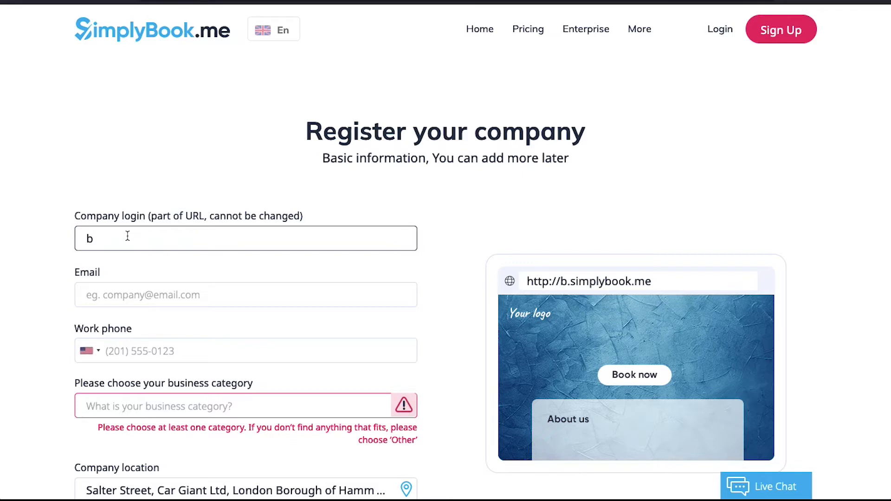
text(ookingdemonstration)
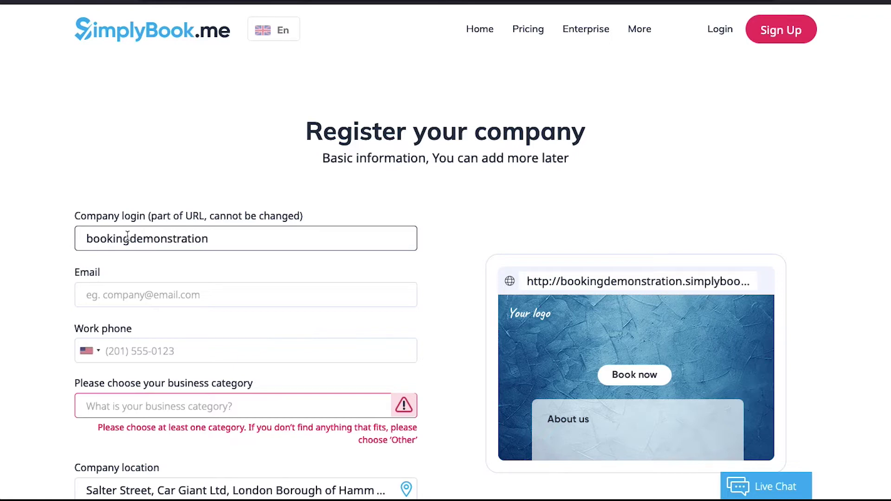
click(265, 294)
key(ctrl+v)
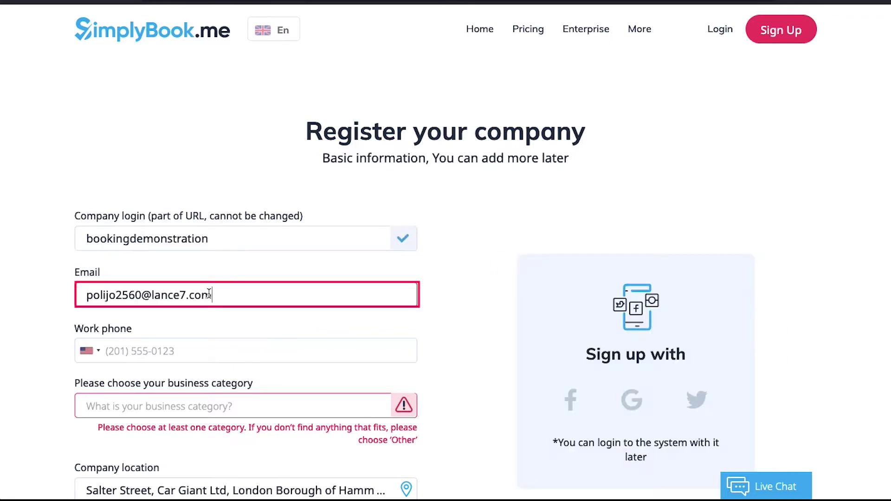
key(Tab)
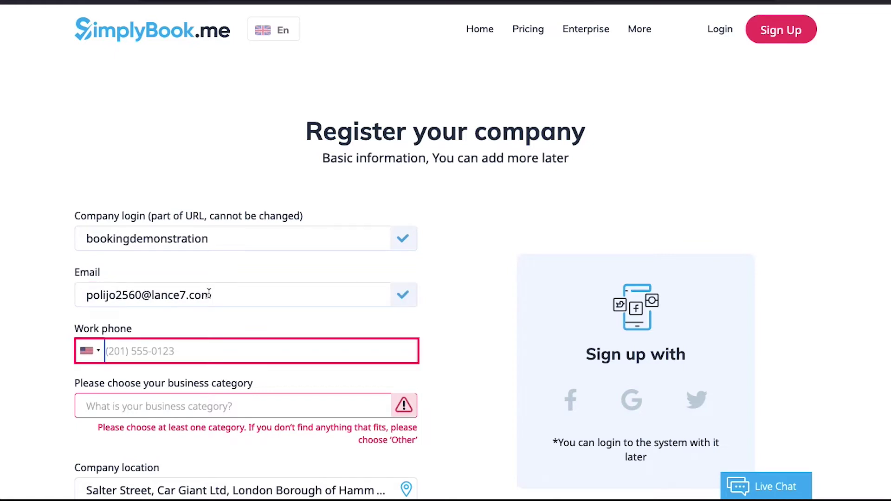
key(ctrl+v)
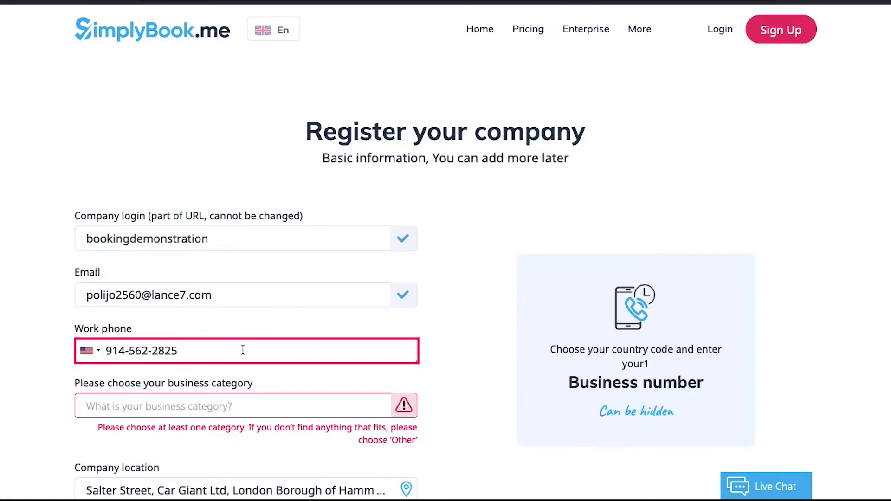
key(Tab)
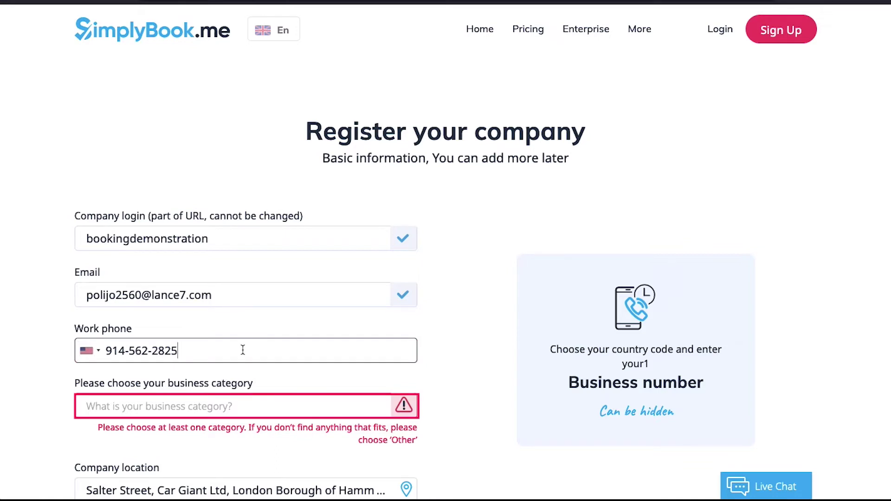
Set the business category to Other.
scroll(322, 352, down, 10)
scroll(324, 352, down, 2)
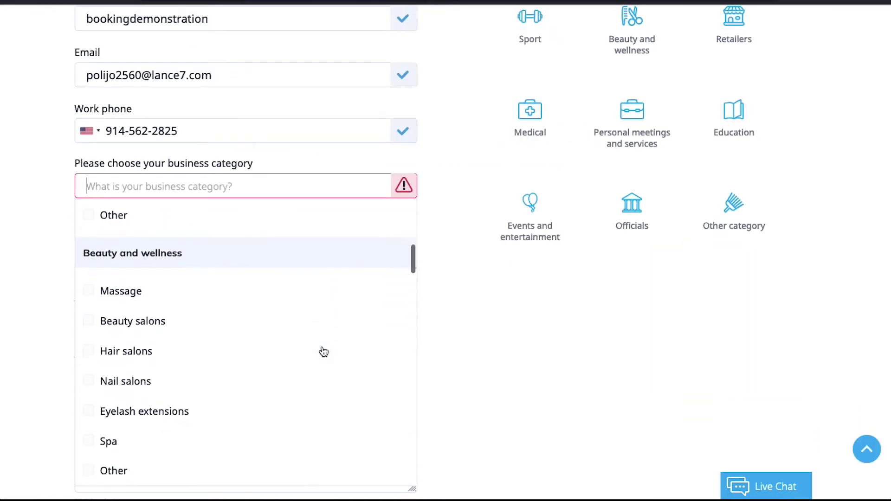
scroll(324, 352, down, 1)
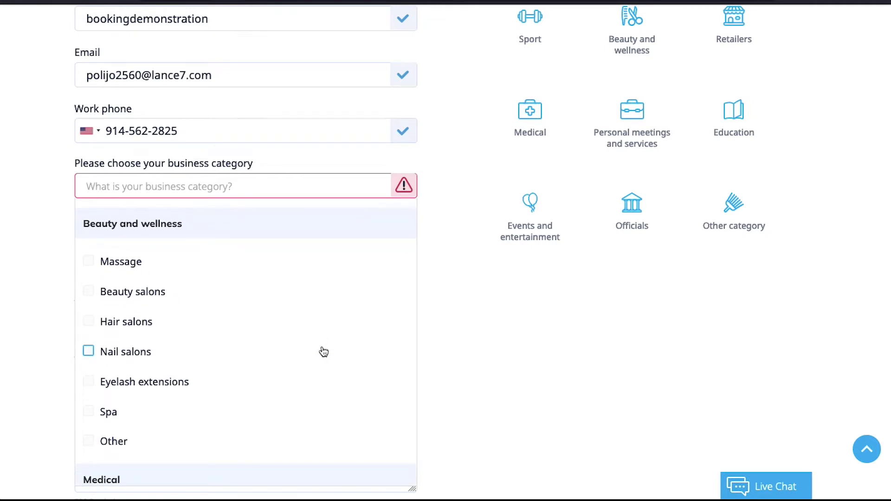
click(257, 453)
click(456, 384)
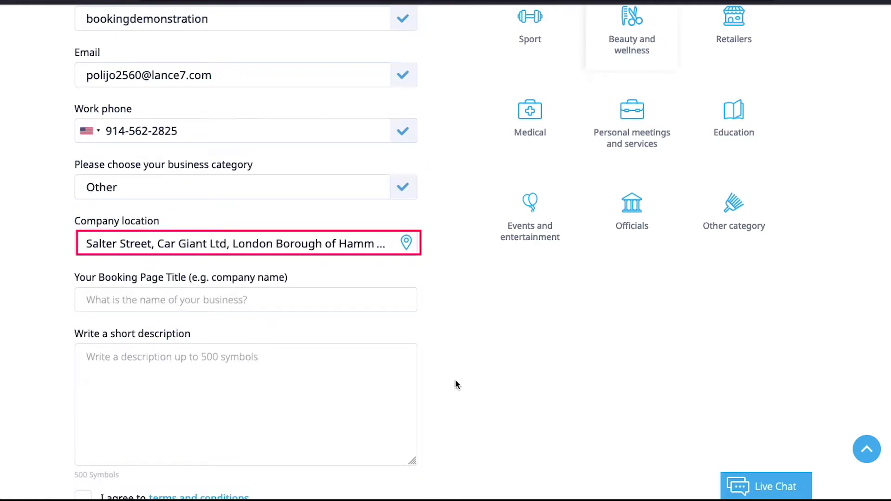
Title the page 'Booking Demonstration', describe it 'This is a tutorial on SimplyBook.me.', and accept the terms.
key(Tab)
text(Booking Demonstrati)
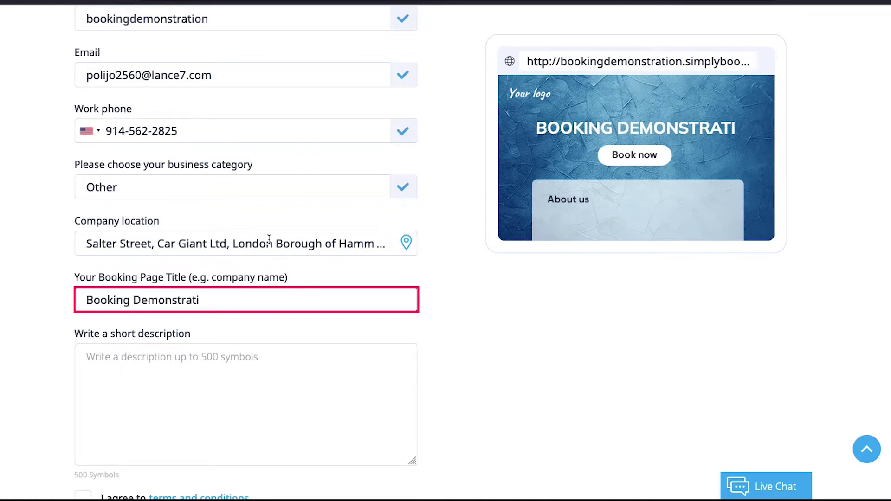
text(on)
key(Tab)
text(This is a tutorial on Simply)
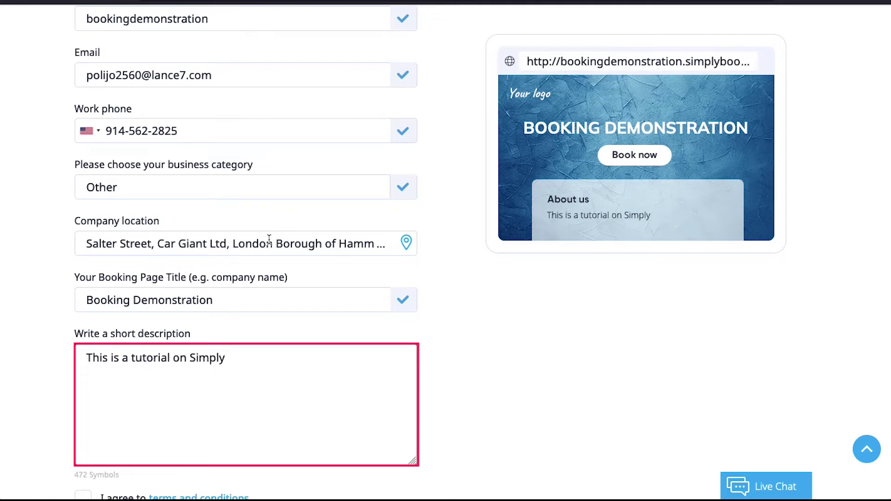
text(Book.me.)
key(Tab)
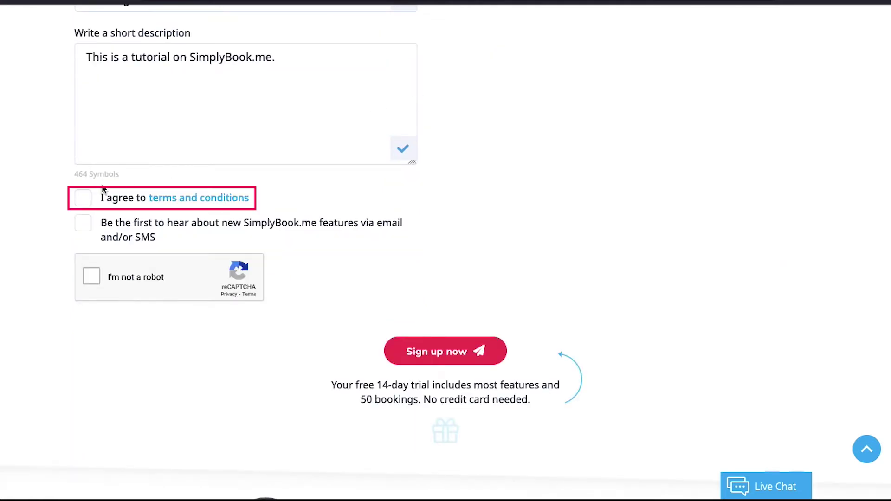
click(84, 199)
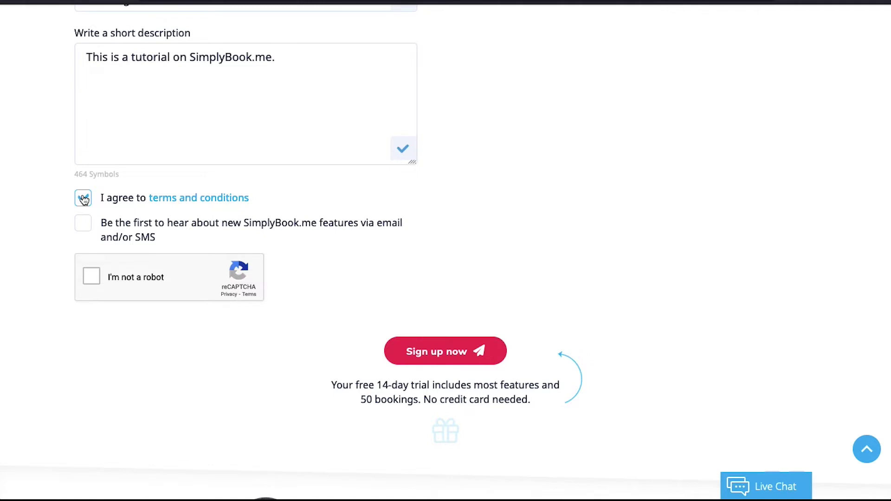
Tick the reCAPTCHA 'I'm not a robot' box and submit the registration with Sign up now.
click(88, 279)
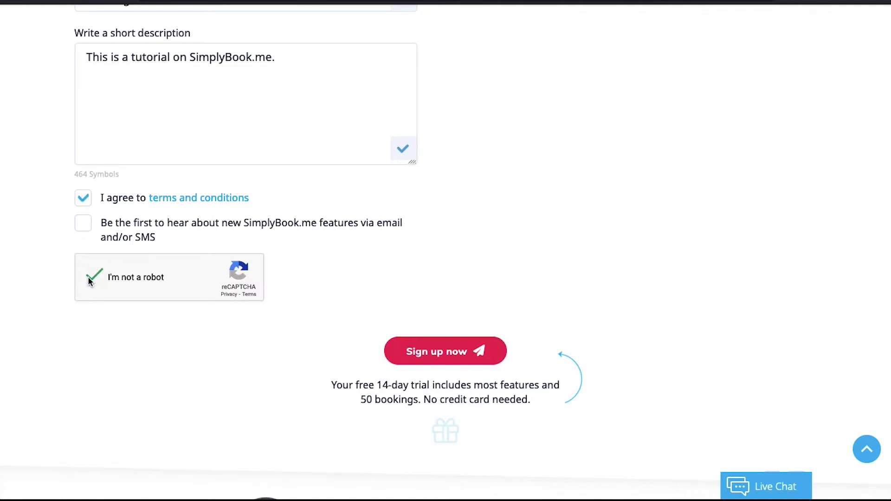
click(398, 346)
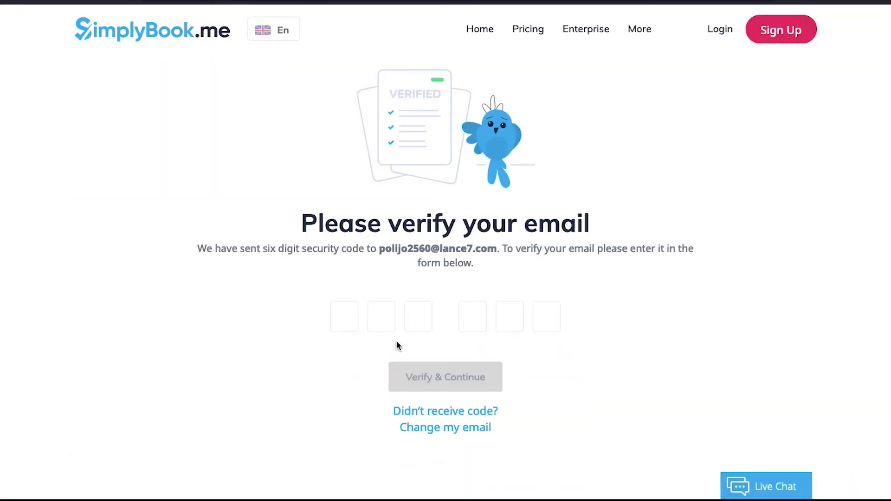
Enter the six-digit e-mail verification code and confirm it with Verify & Continue.
click(339, 300)
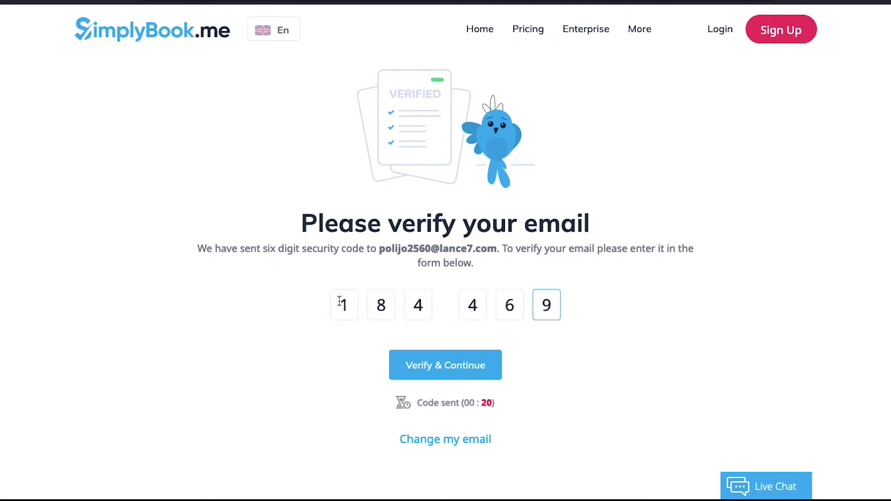
click(403, 366)
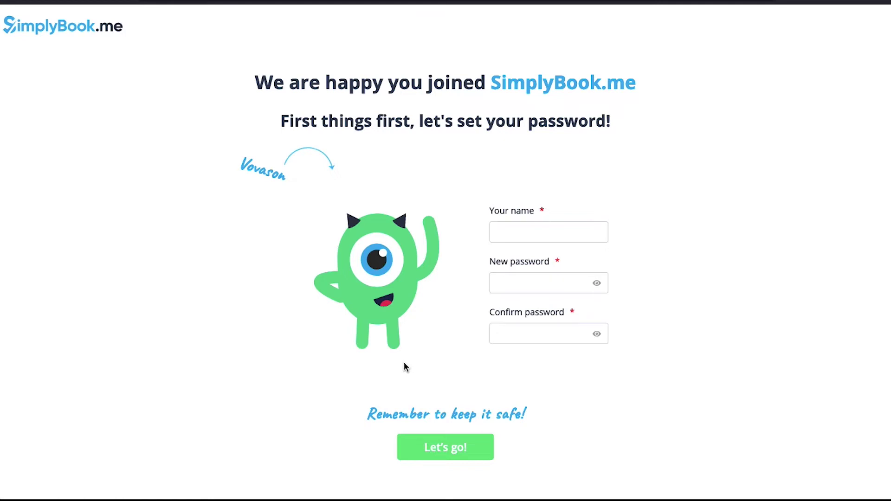
Enter the account holder's name and the new password twice, then submit with Let's go!
click(507, 227)
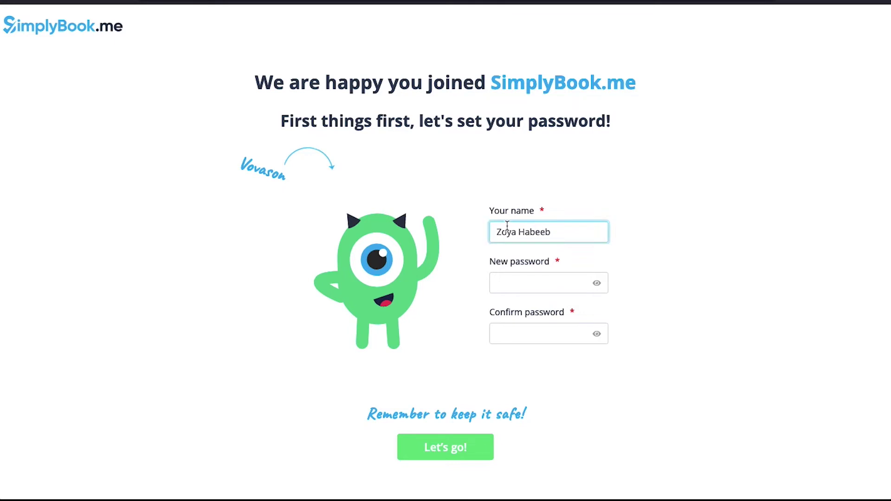
key(Tab)
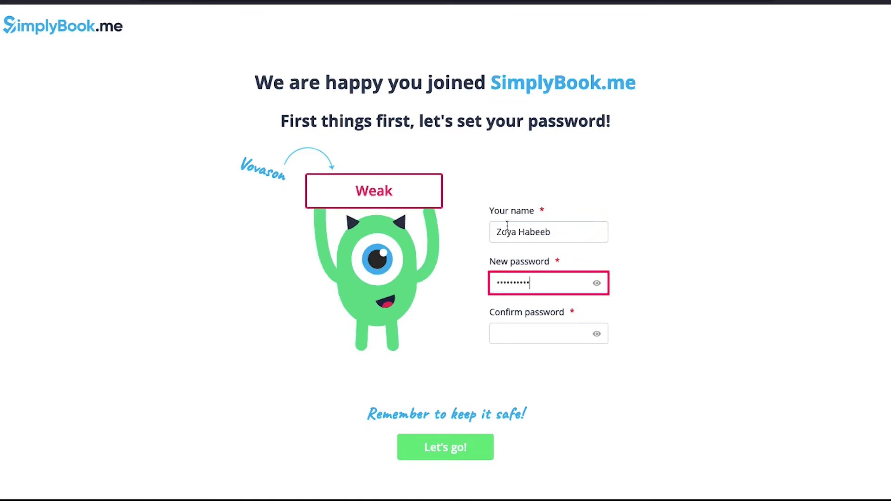
key(Tab)
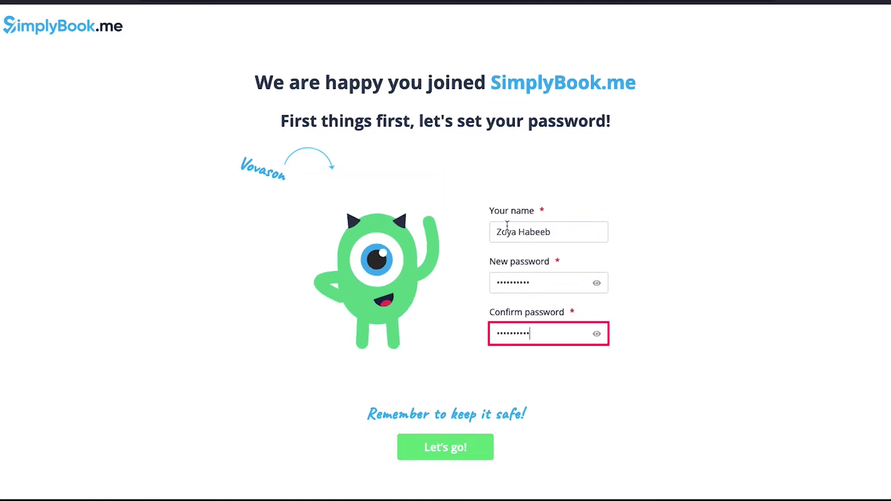
click(481, 449)
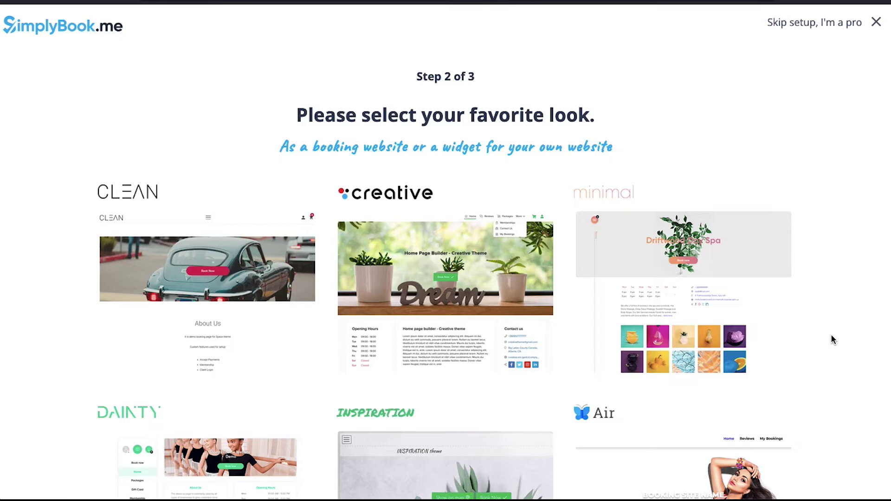
Choose the Basic theme from the theme gallery.
scroll(831, 335, down, 7)
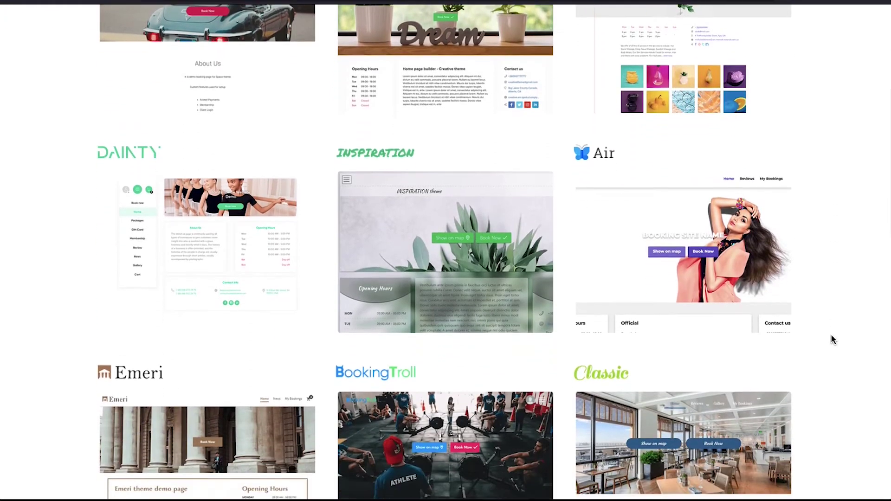
scroll(831, 335, down, 5)
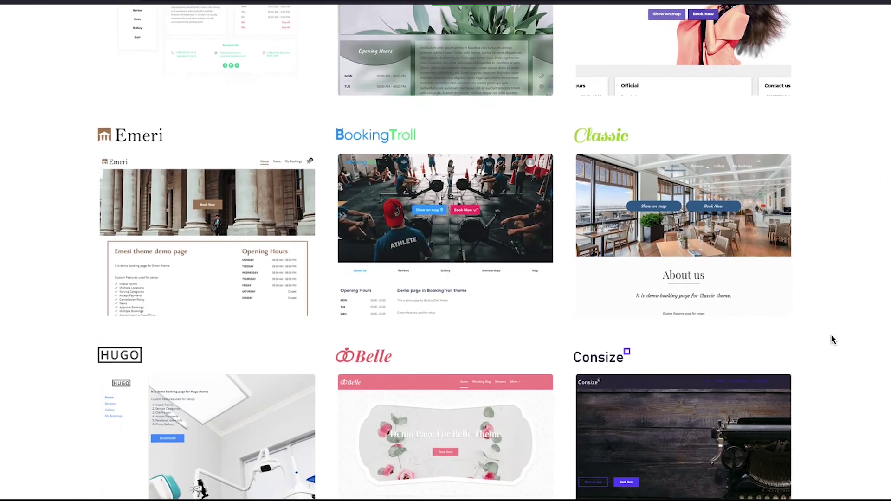
scroll(830, 339, down, 10)
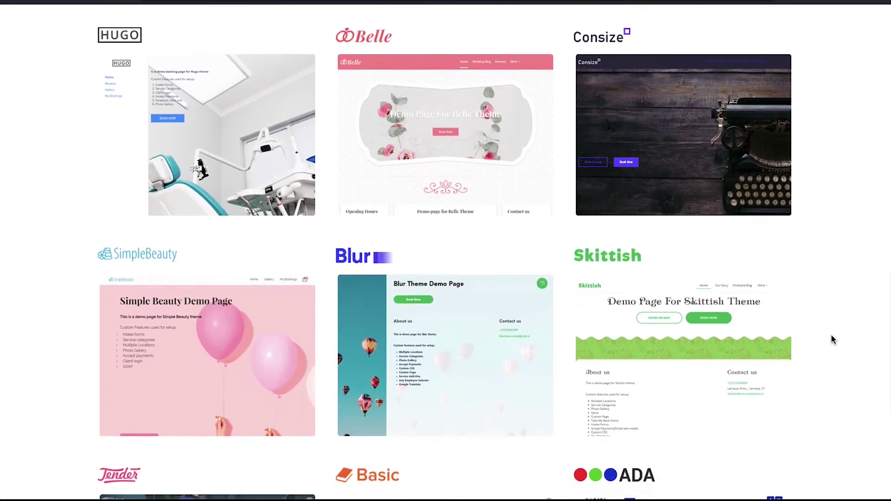
scroll(831, 339, down, 1)
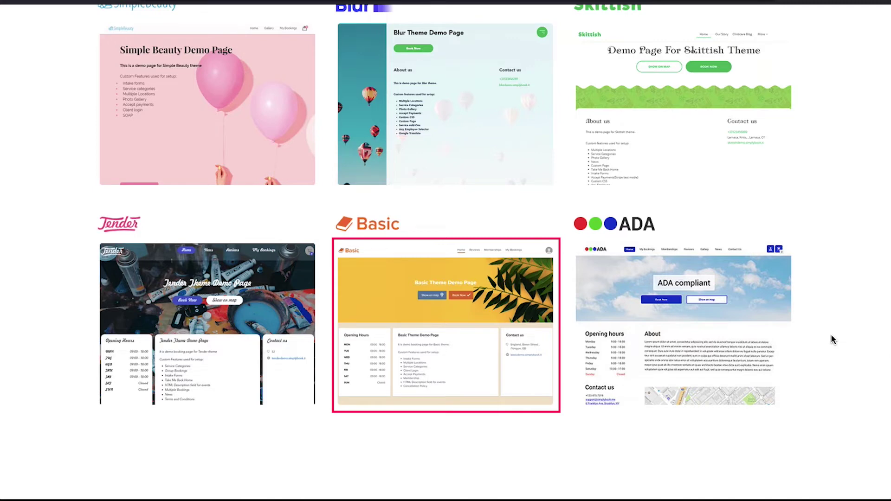
mouse_move(469, 298)
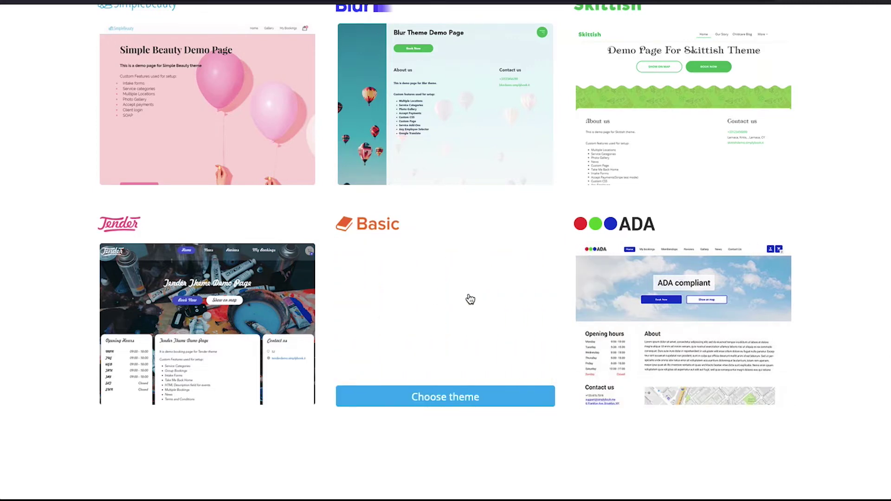
click(481, 394)
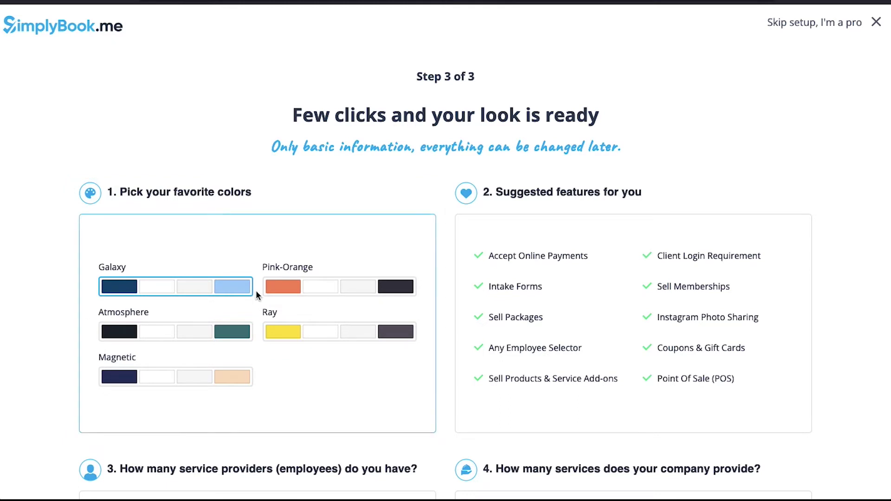
Apply the Pink-Orange colour scheme and complete the wizard with the Magic button.
click(284, 288)
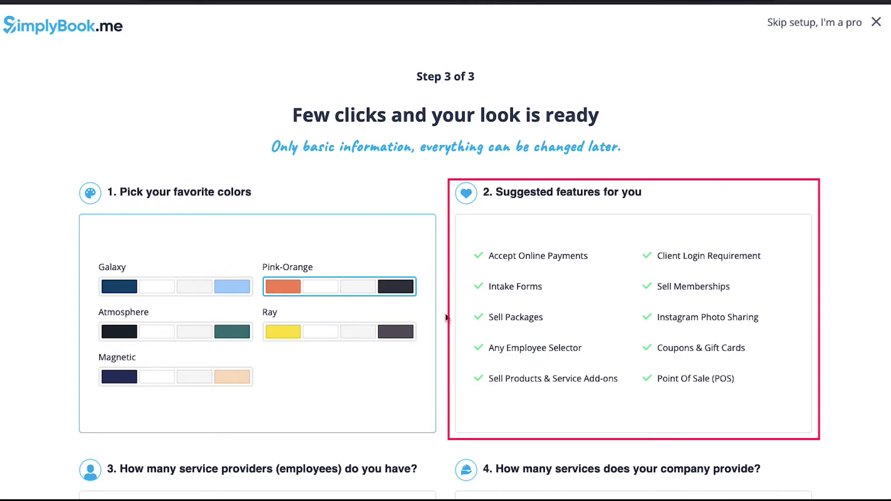
scroll(446, 318, down, 5)
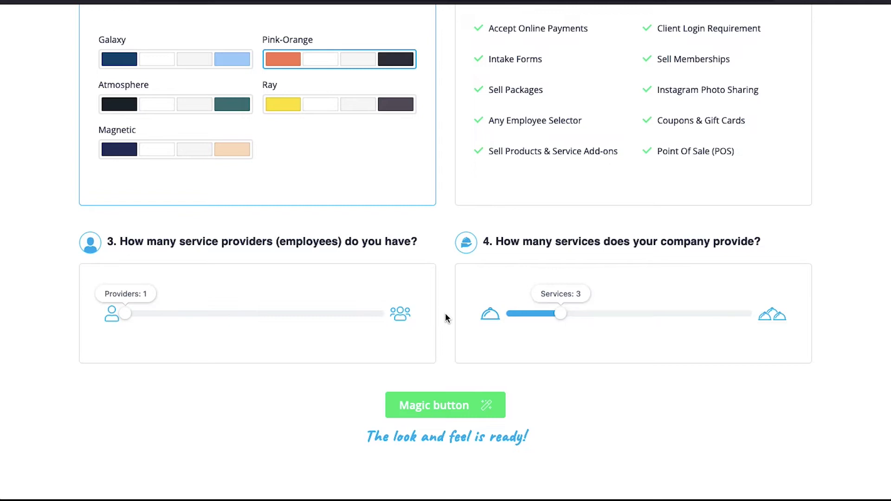
click(473, 403)
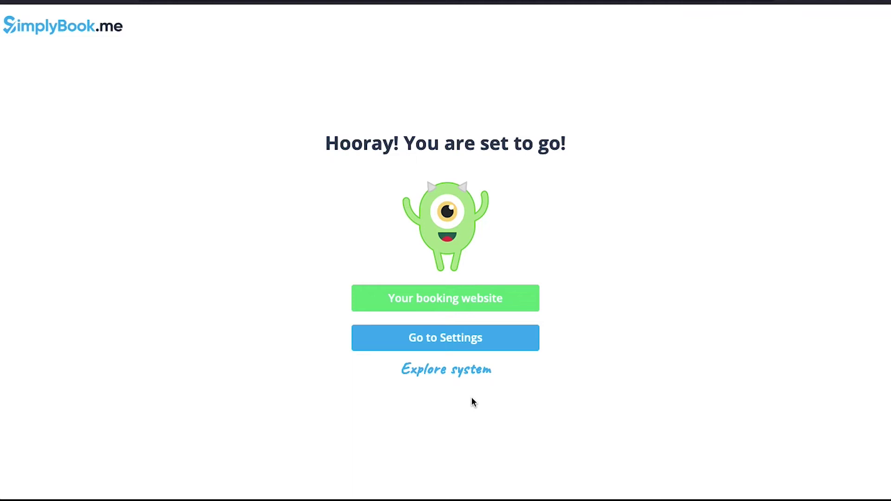
Go from the 'Hooray! You are set to go!' page to the admin dashboard via Go to Settings.
click(504, 344)
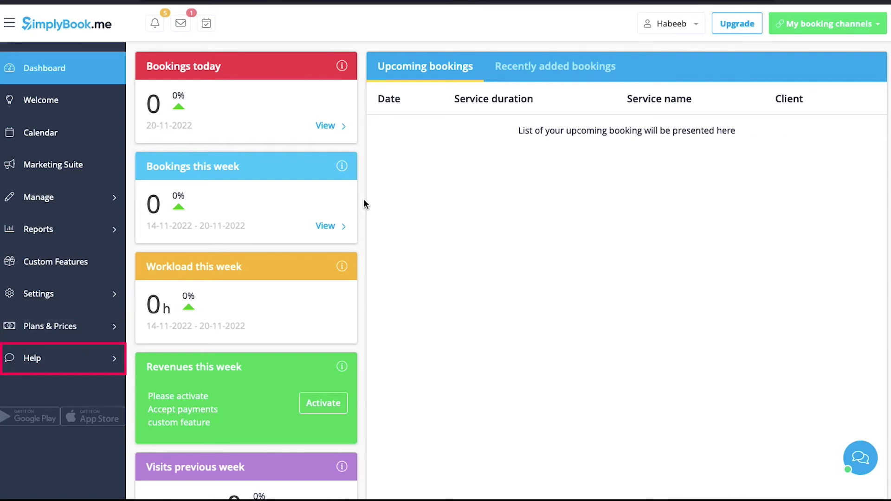
Open Services under the Manage section of the left sidebar.
mouse_move(116, 201)
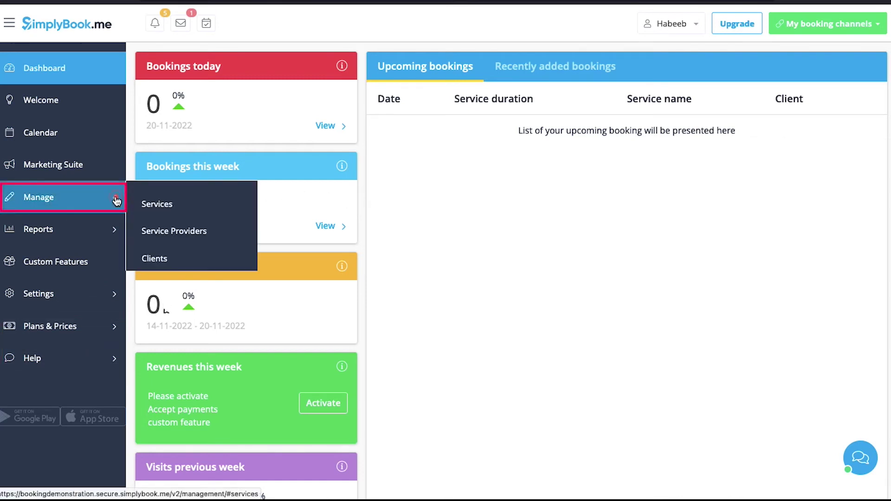
click(145, 205)
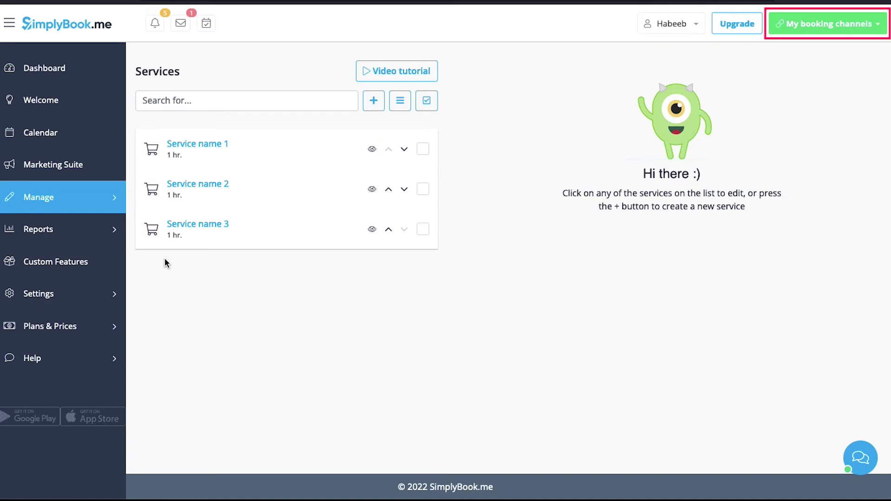
Open the public Booking Demonstration website through My booking channels → My booking website.
click(880, 30)
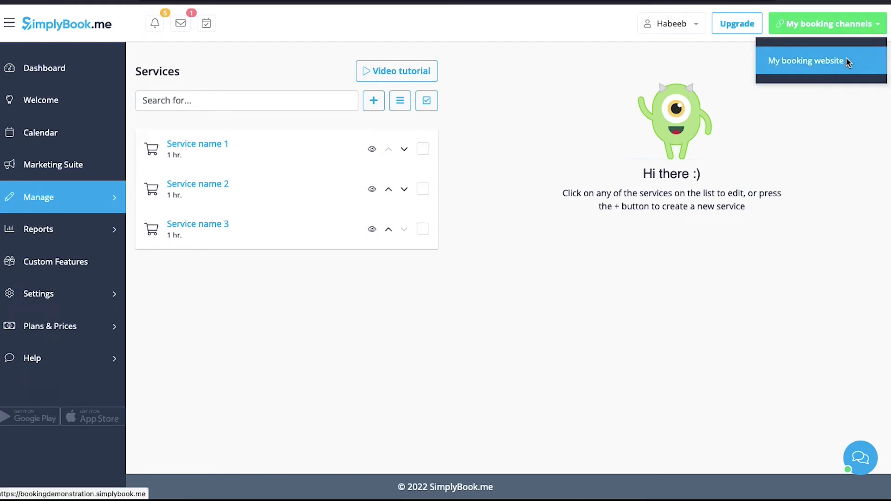
click(845, 59)
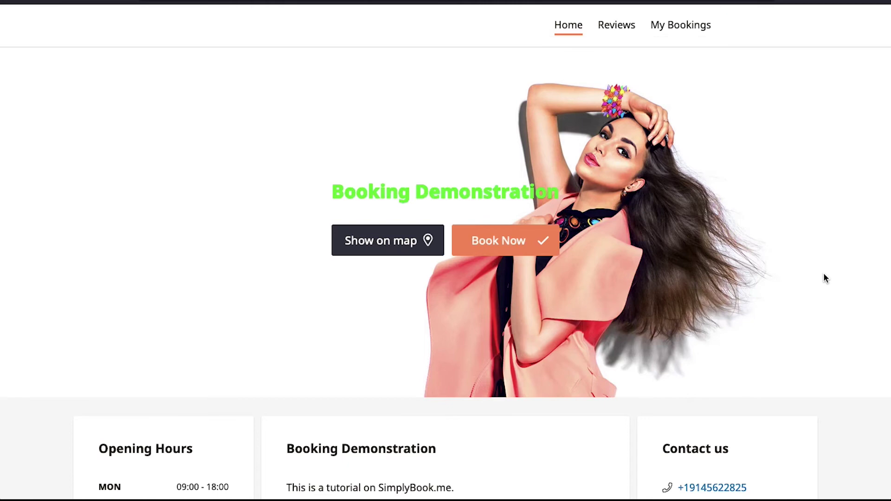
Review the Opening Hours and Contact us sections, then start a new booking with Book Now.
scroll(825, 278, down, 5)
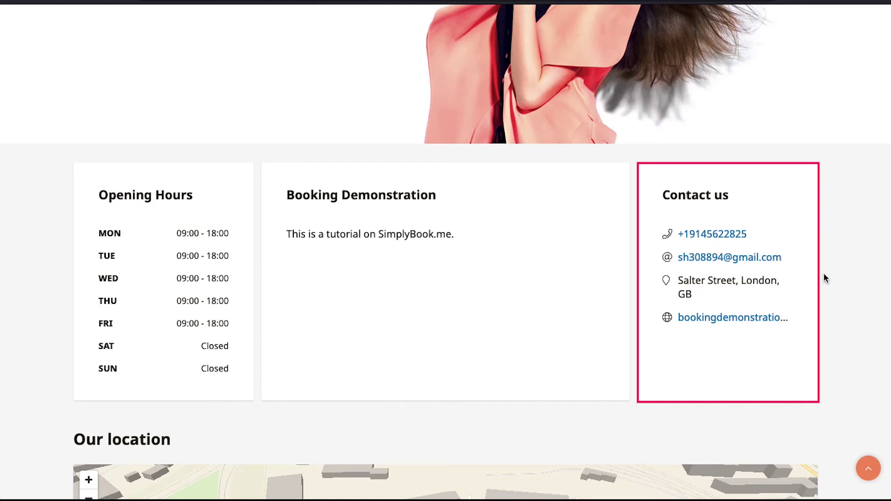
scroll(825, 278, up, 5)
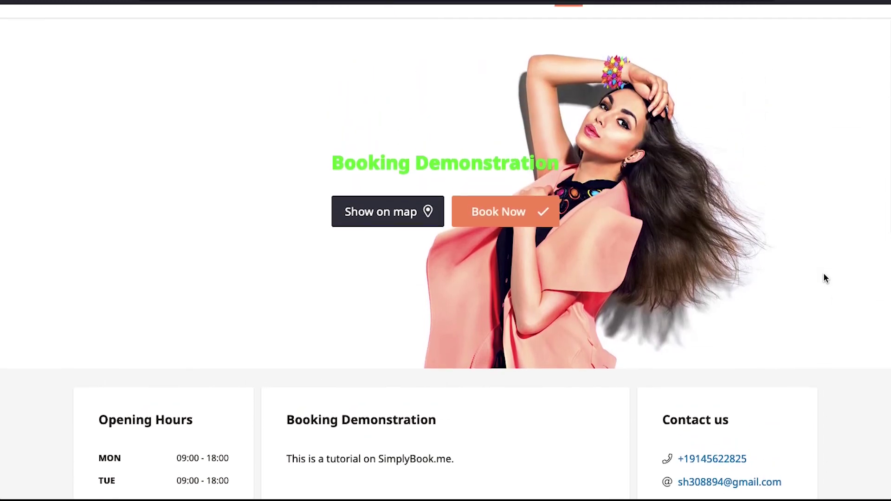
scroll(825, 278, up, 1)
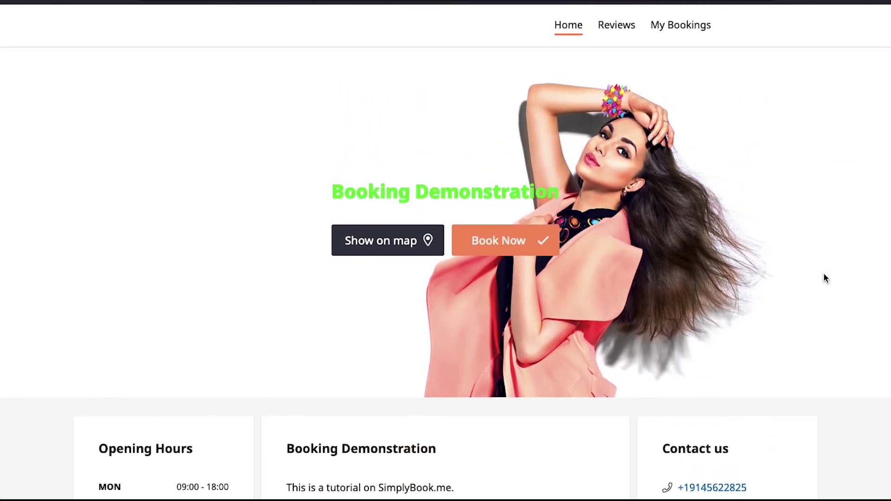
click(526, 243)
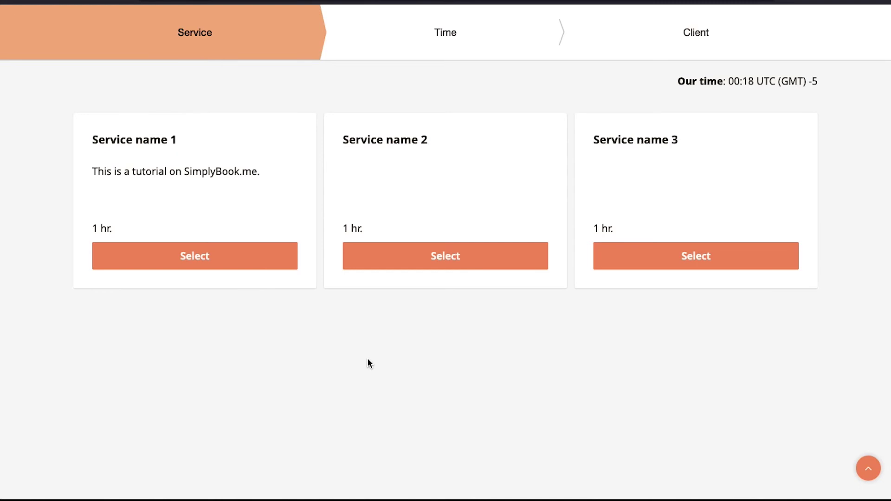
Book Service name 1 for 22 November 2022 at the 09:00 slot.
click(249, 258)
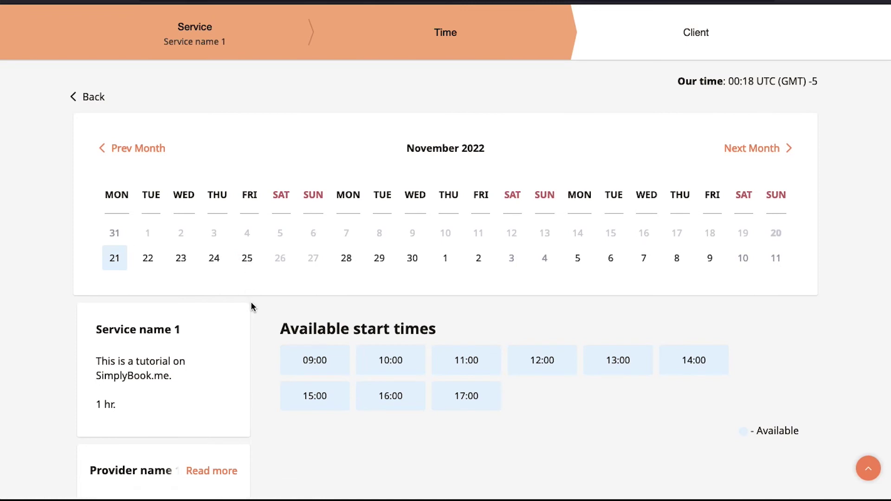
click(147, 259)
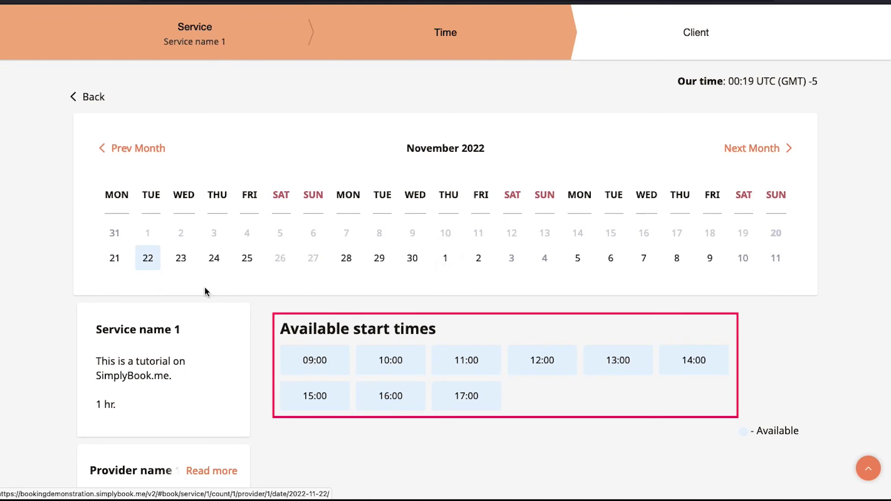
click(304, 357)
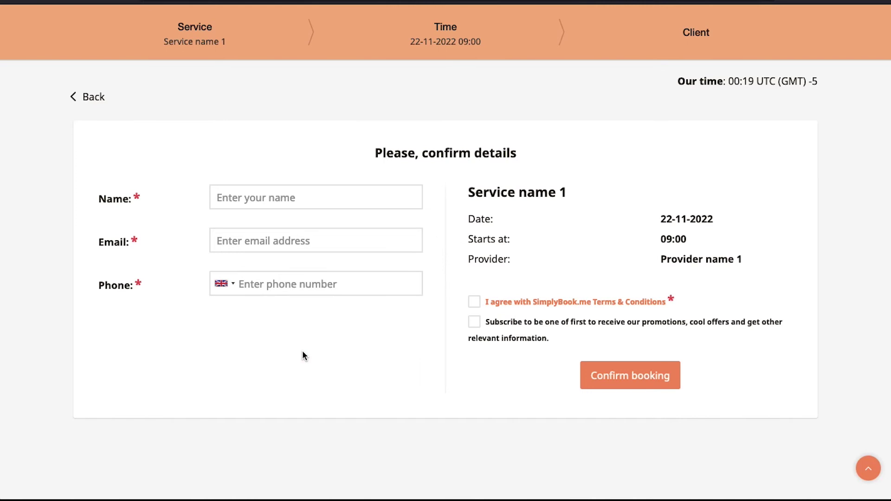
Enter the client's full name, e-mail address and phone number in the details form.
click(267, 197)
key(Tab)
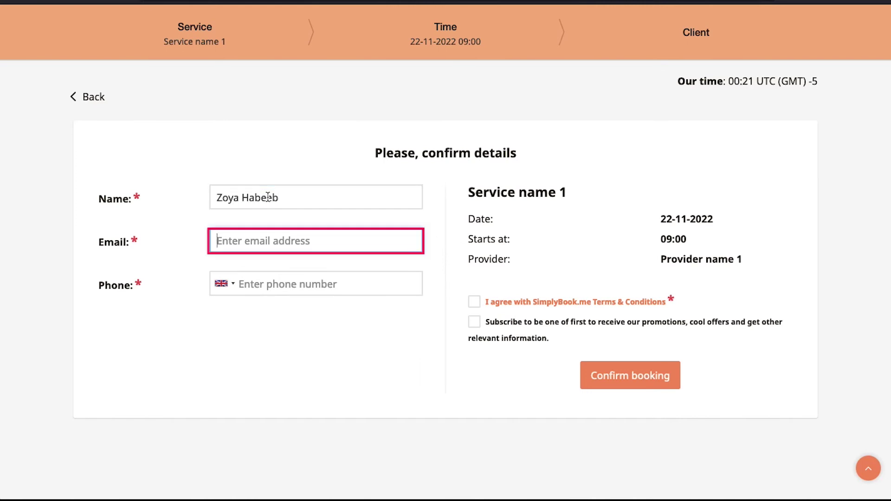
key(Tab)
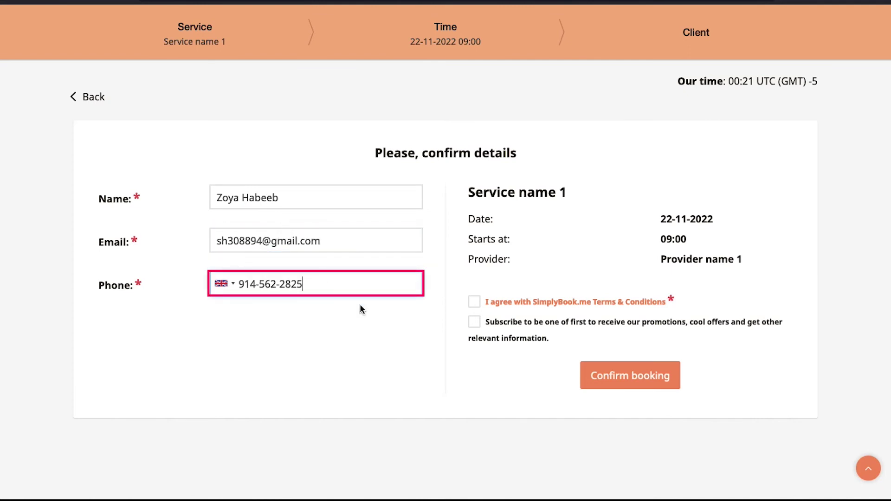
Accept the Terms & Conditions and confirm the booking.
click(382, 324)
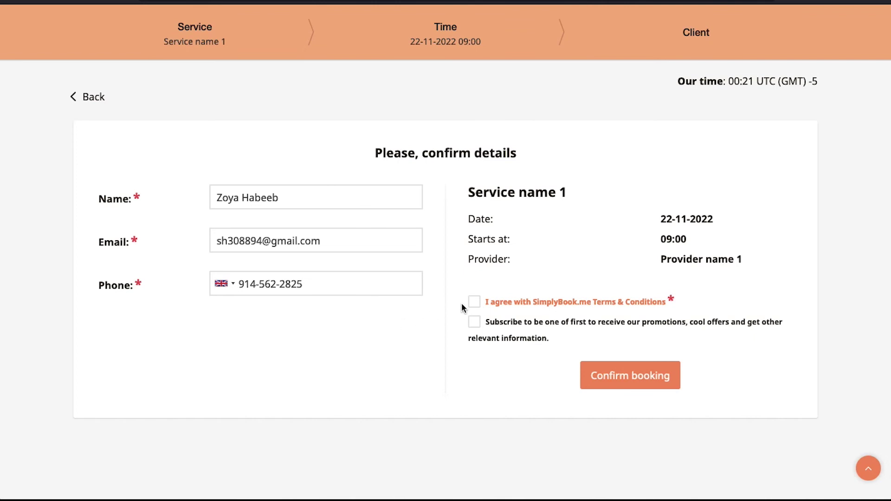
click(474, 304)
click(585, 371)
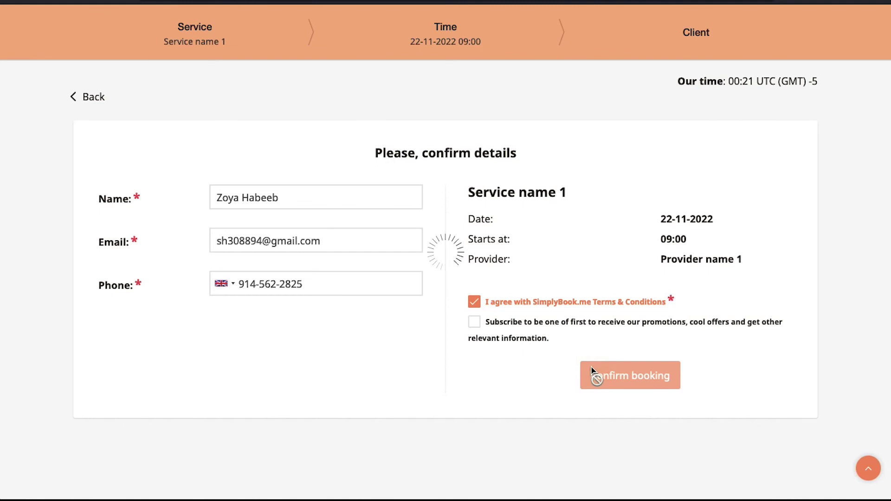